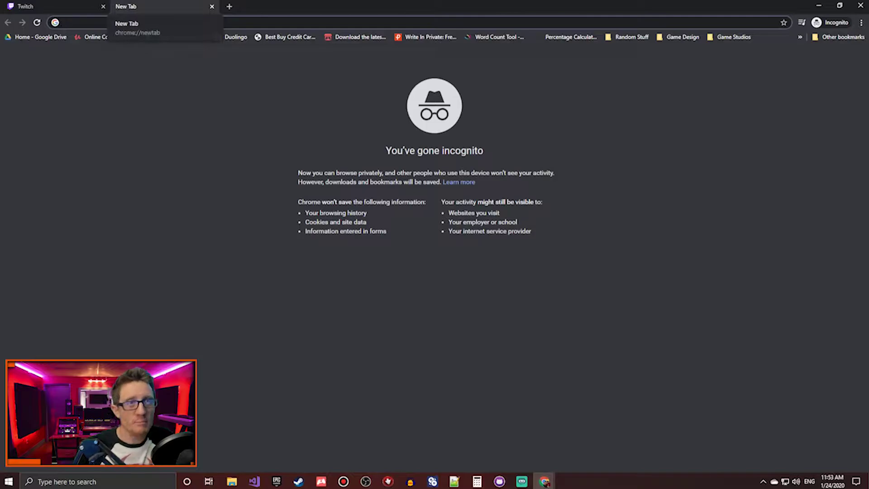
# Search Google for 'obs' and open the Download OBS Studio page on obsproject.com.
pyautogui.write('obs')
pyautogui.press('Delete')
pyautogui.press('Return')
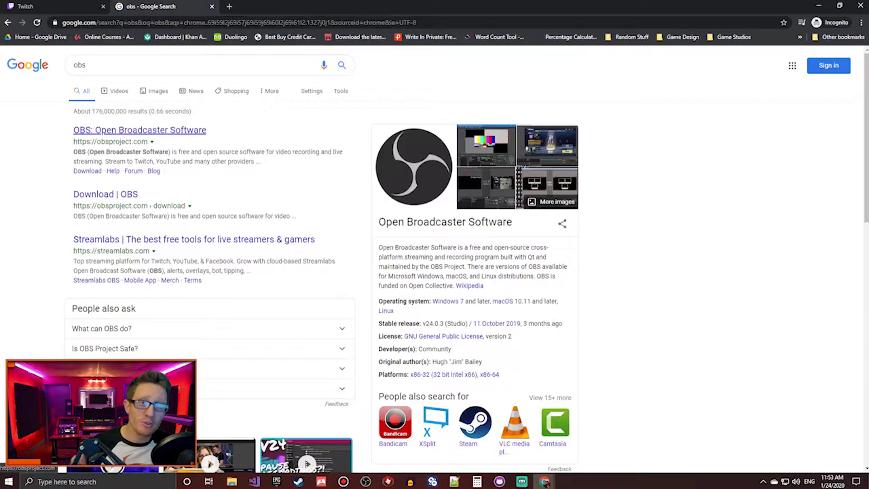
pyautogui.click(105, 194)
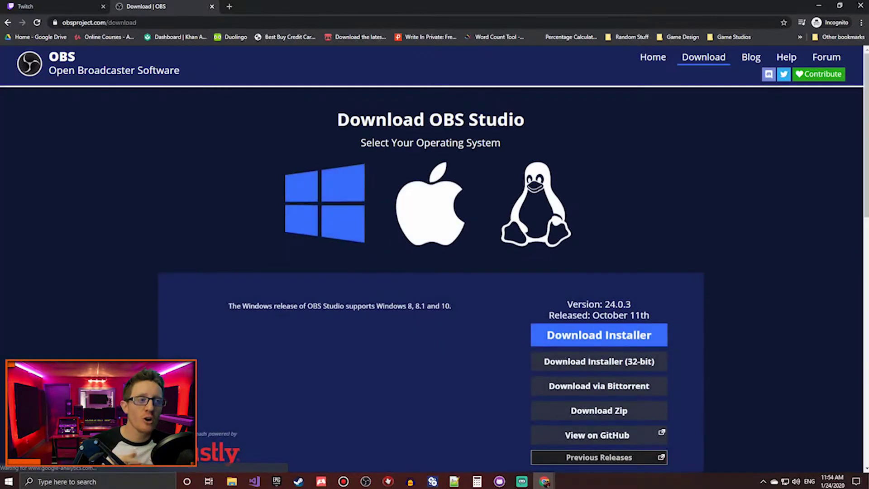
pyautogui.scroll(-2, 434, 258)
pyautogui.scroll(2, 434, 258)
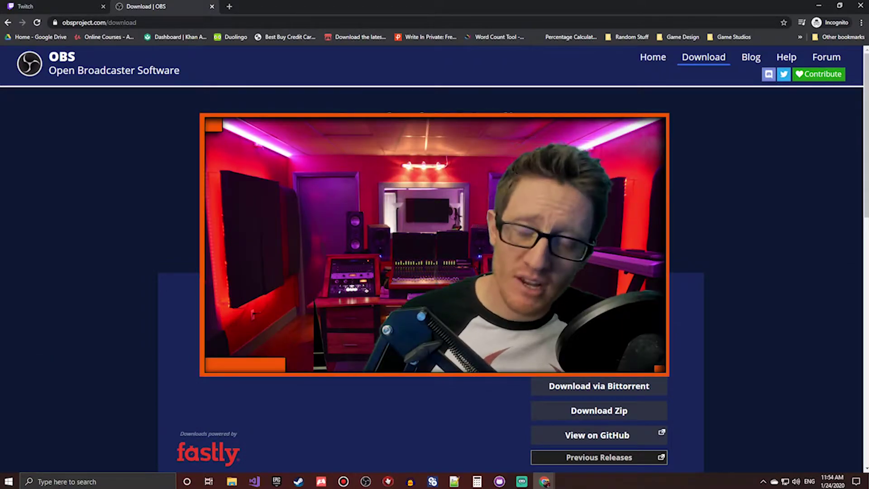
# Switch to OBS and add an empty scene named 'WhateverYouWant'.
pyautogui.hotkey('alt', 'Tab')
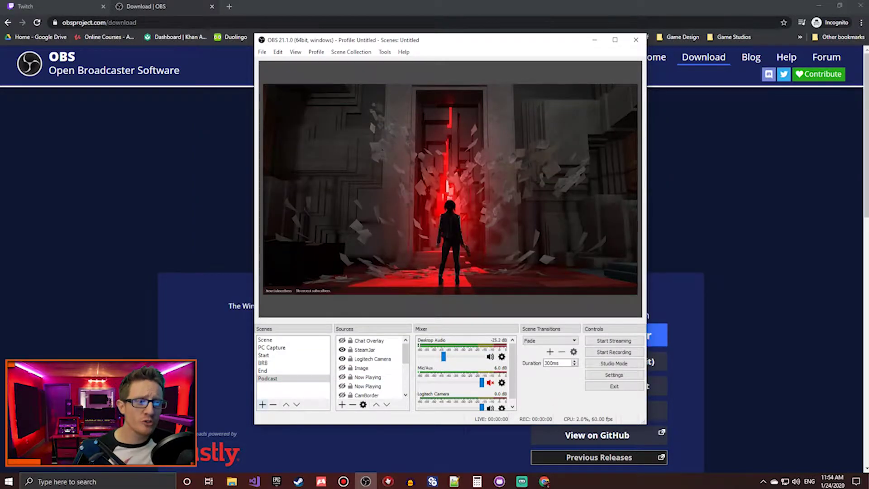
pyautogui.click(262, 404)
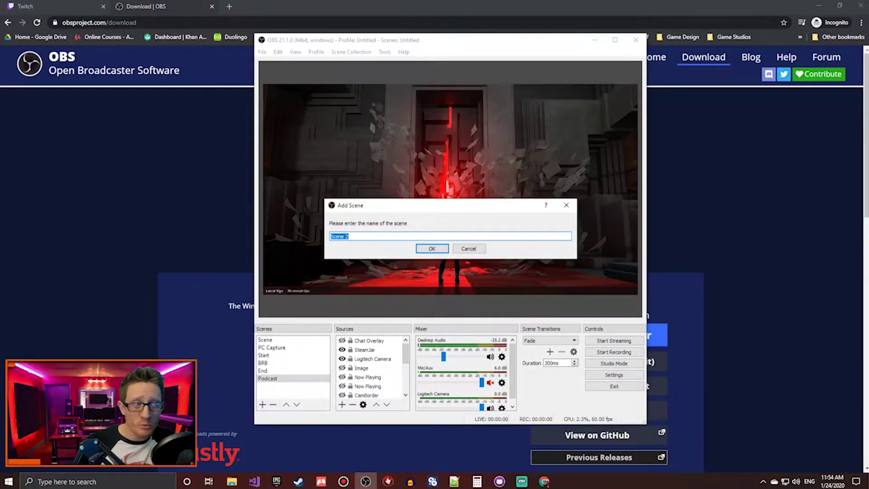
pyautogui.write('WhateverYouWant')
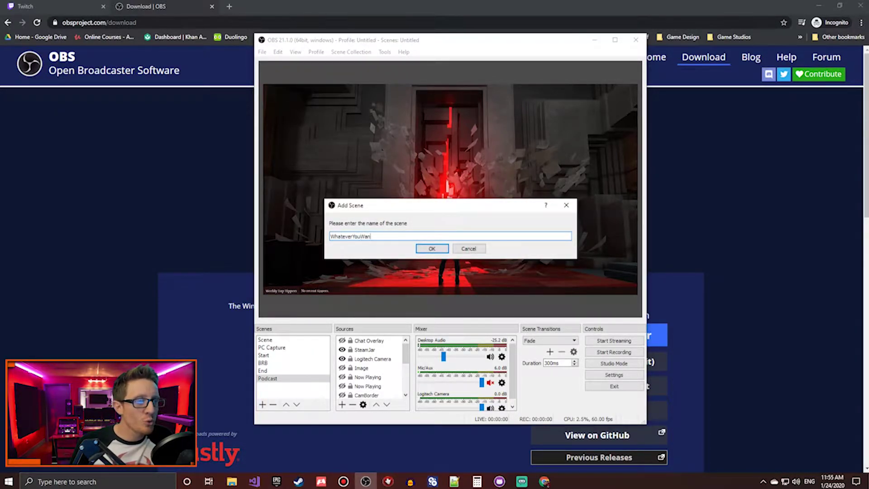
pyautogui.press('Return')
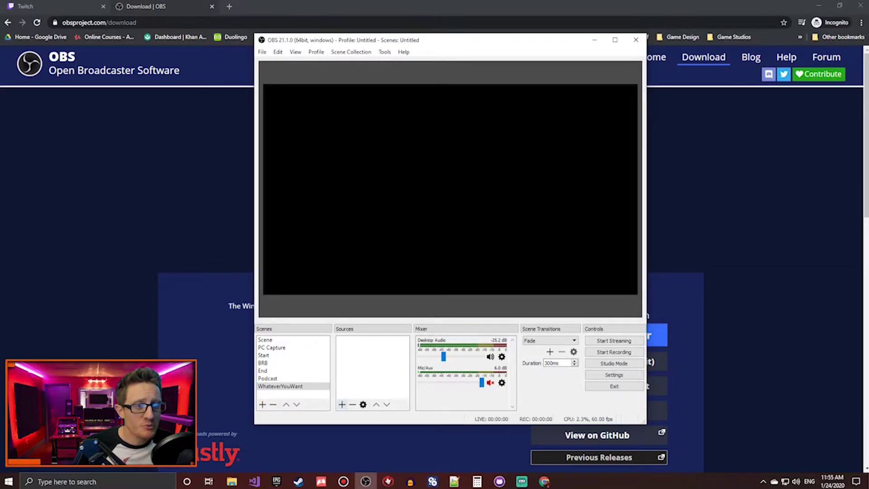
# Add a 'Display Capture 2' source capturing Display 0 to the scene.
pyautogui.click(342, 404)
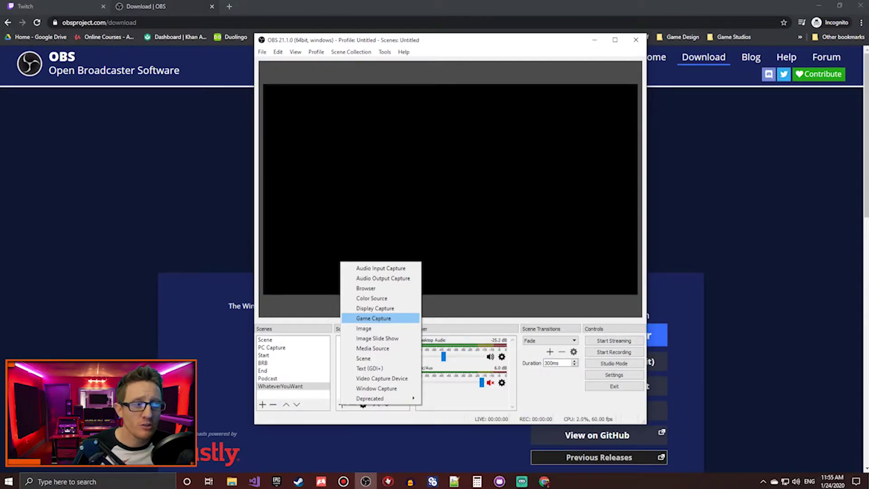
pyautogui.press('Up')
pyautogui.press('Return')
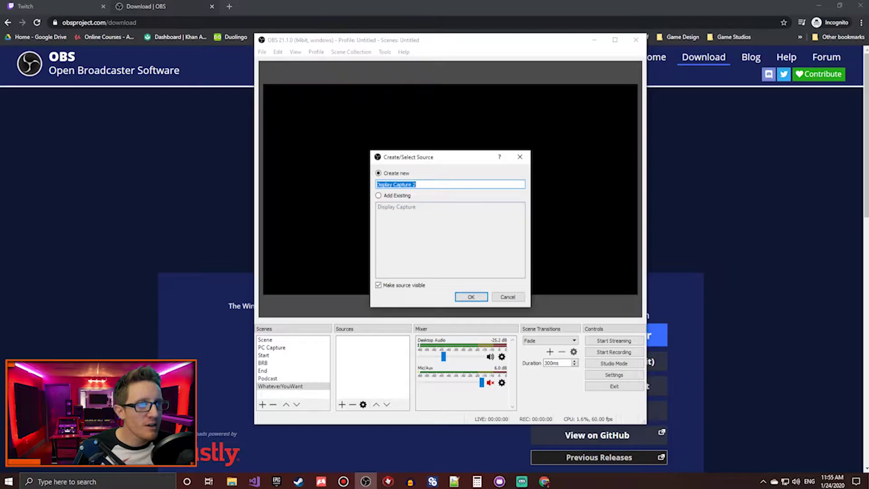
pyautogui.click(471, 297)
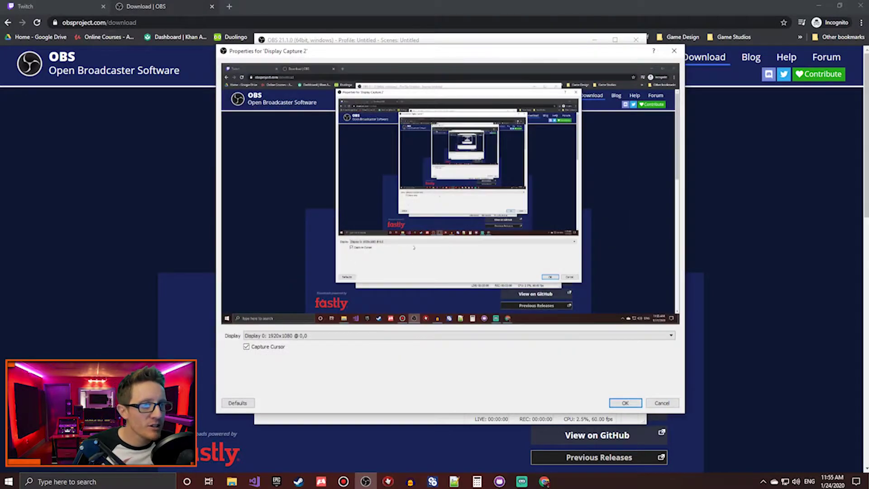
pyautogui.click(327, 336)
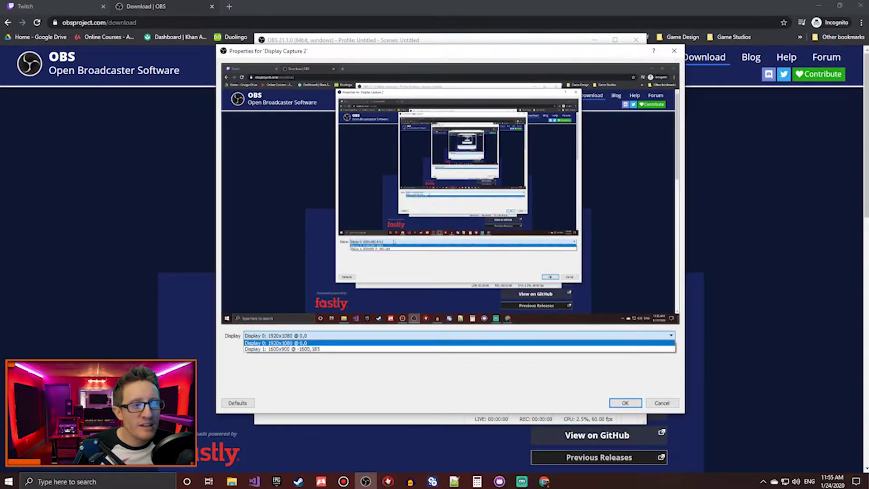
pyautogui.click(330, 343)
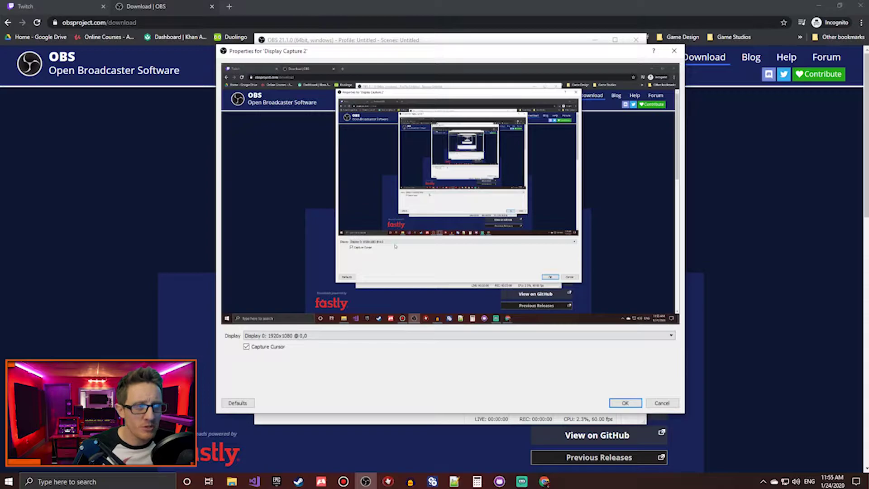
pyautogui.click(625, 403)
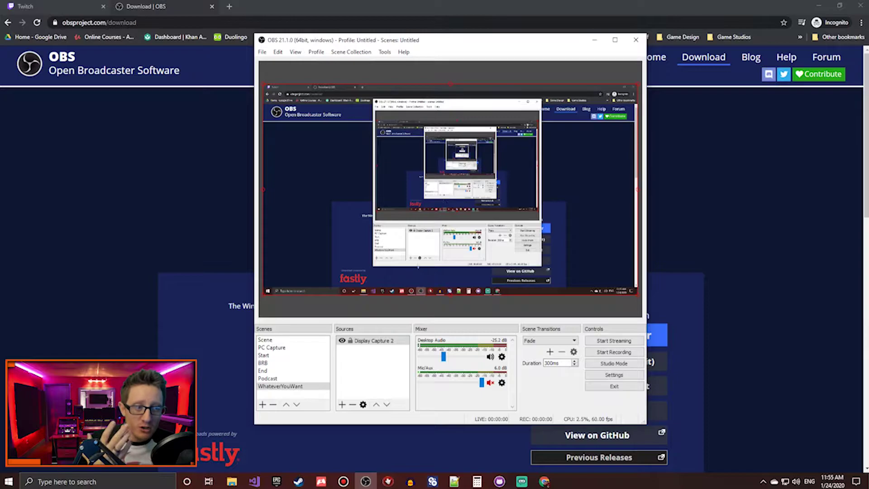
# Add a Video Capture Device source using the Logitech BRIO webcam.
pyautogui.click(341, 404)
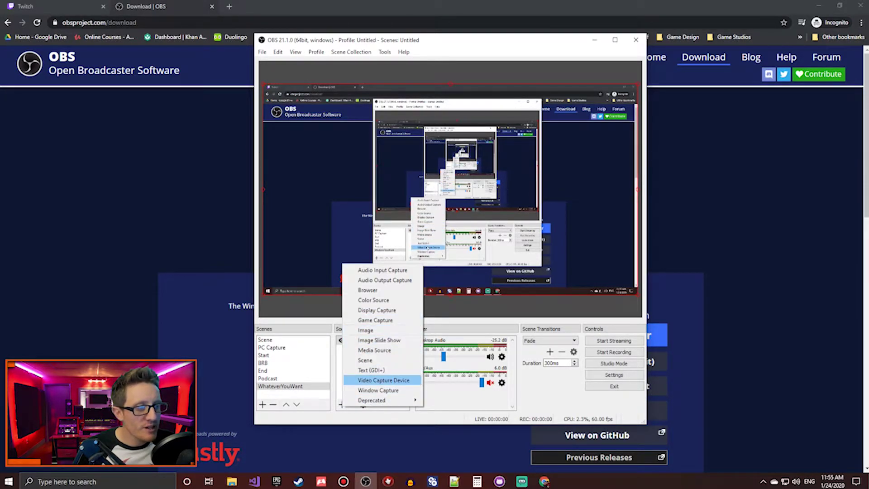
pyautogui.click(385, 380)
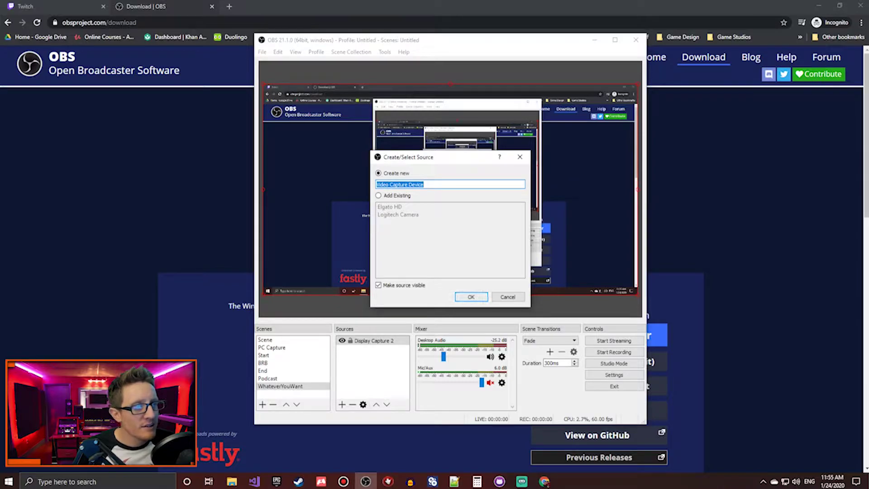
pyautogui.click(471, 297)
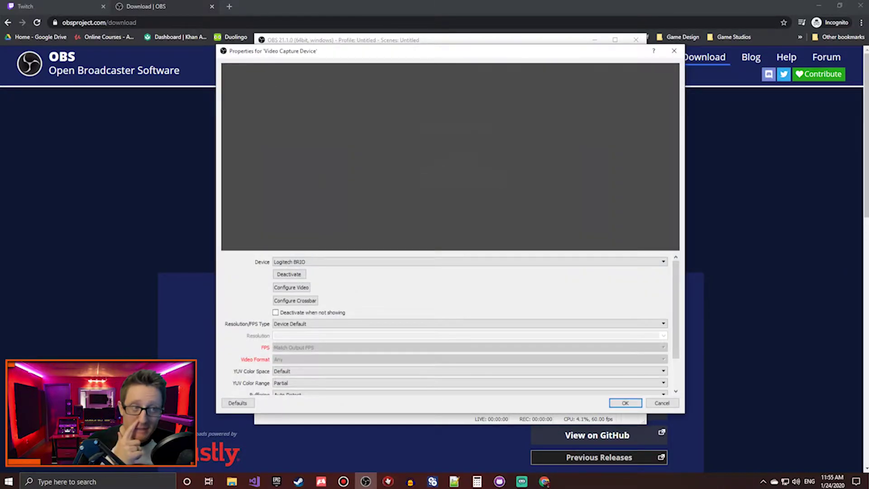
pyautogui.click(469, 262)
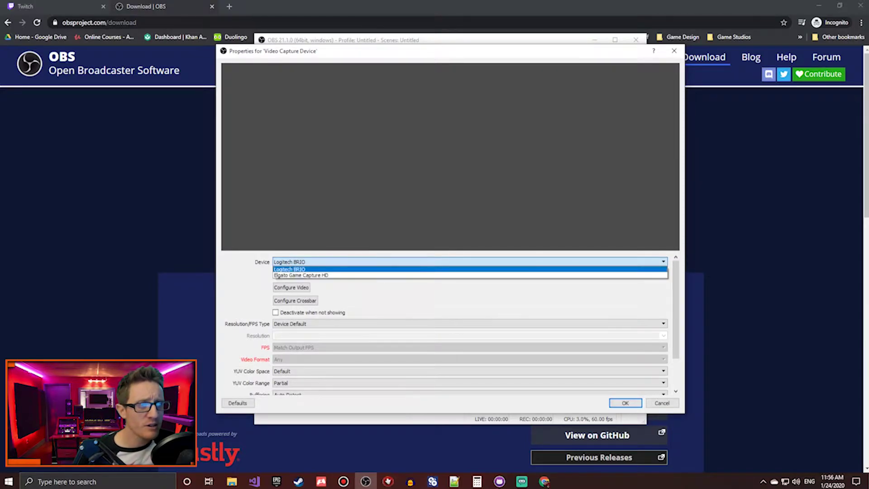
pyautogui.click(278, 270)
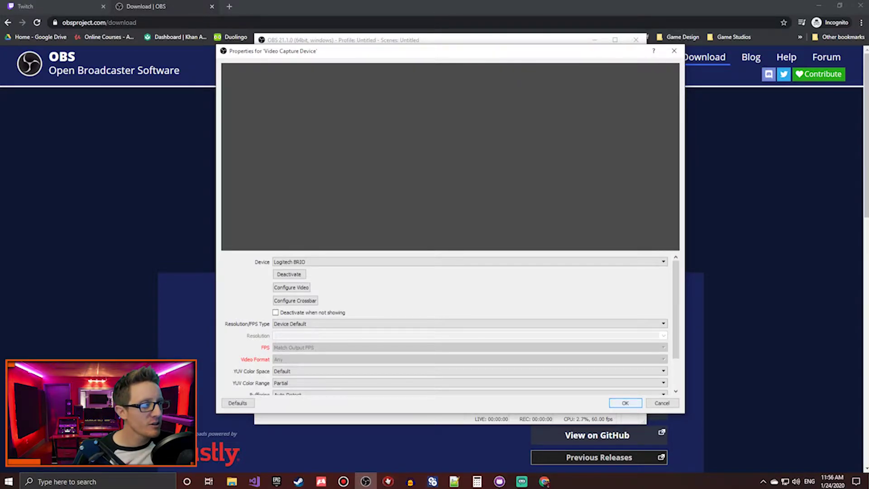
pyautogui.click(625, 403)
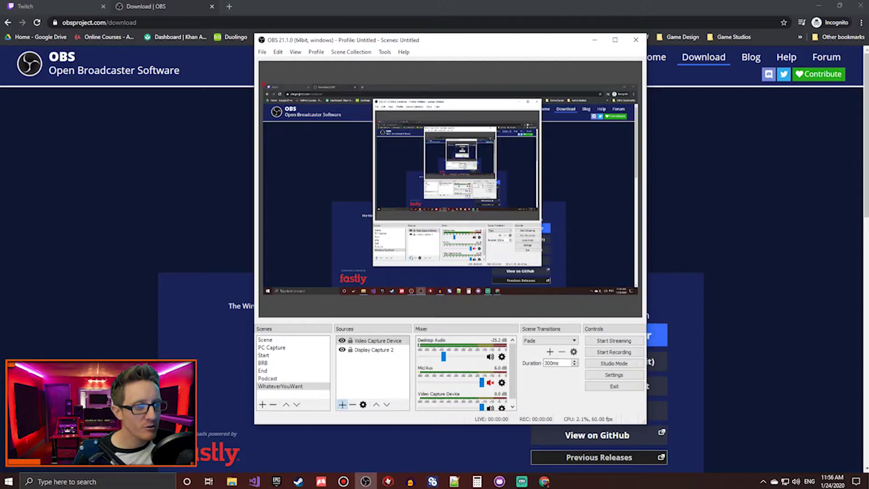
# Add an Audio Input Capture source using the Microphone (Producer USB) device.
pyautogui.click(342, 405)
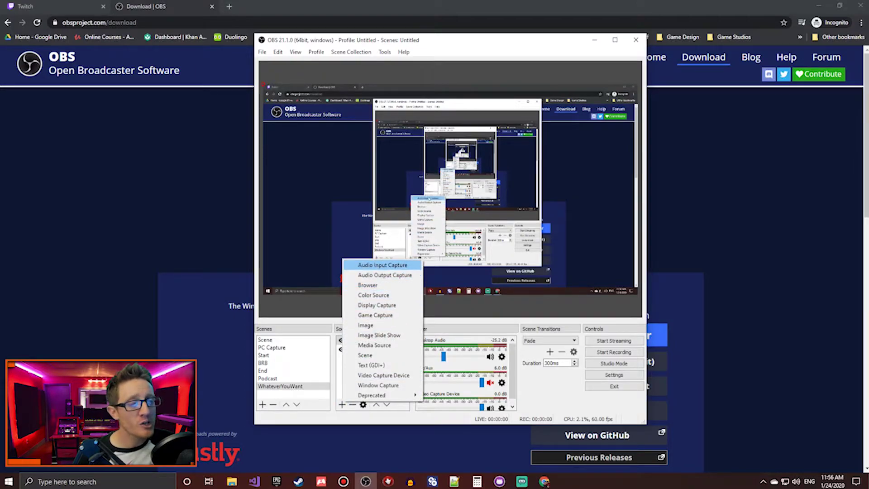
pyautogui.click(382, 265)
pyautogui.click(471, 296)
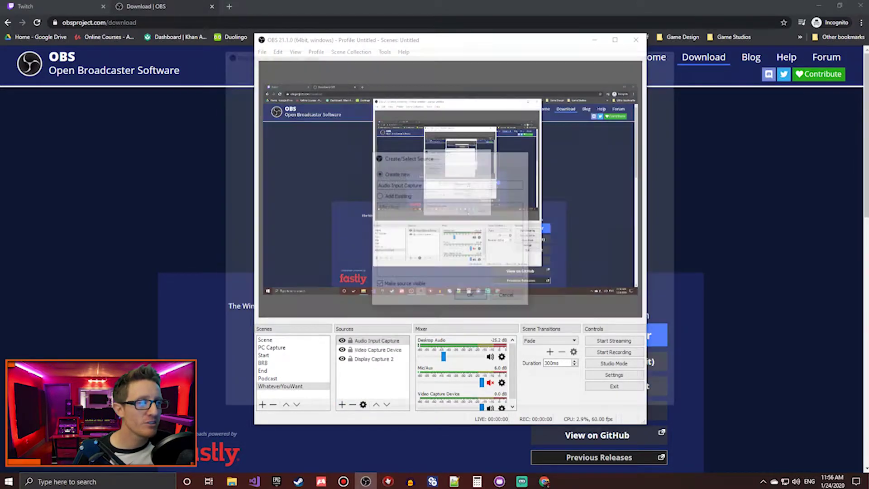
pyautogui.click(457, 335)
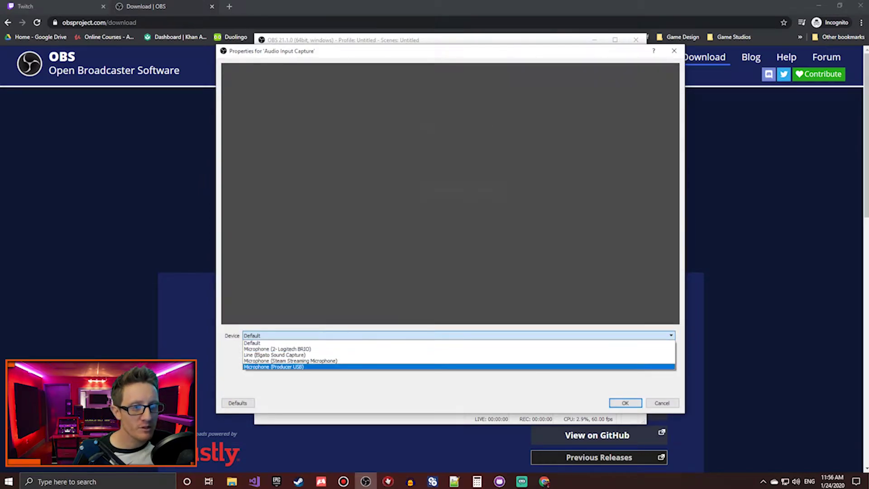
pyautogui.click(274, 366)
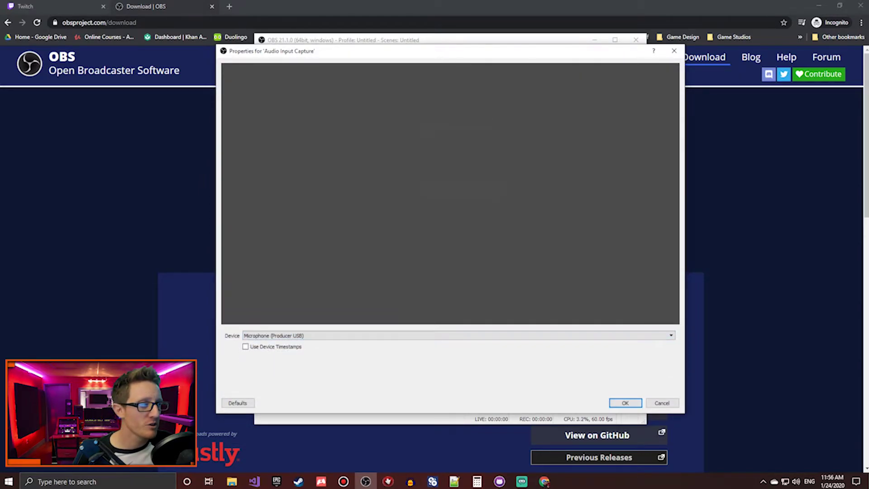
pyautogui.click(625, 403)
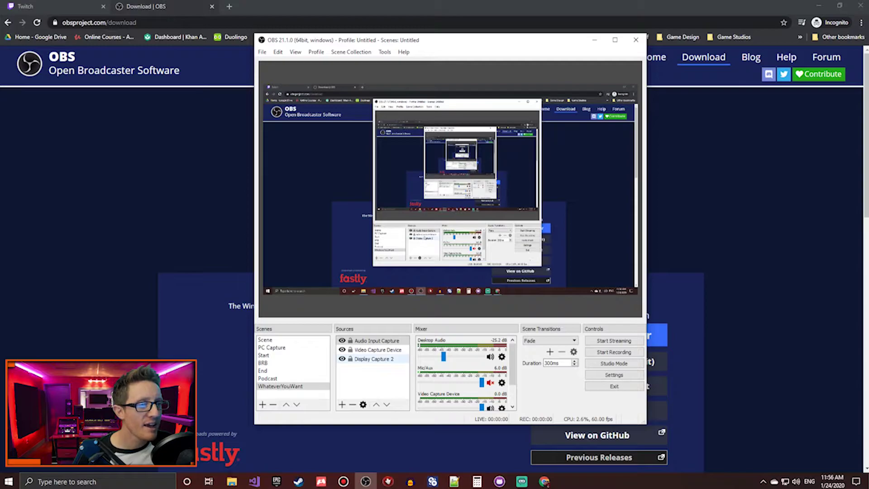
# Select Display Capture 2 and nudge it down and right in the preview.
pyautogui.click(376, 340)
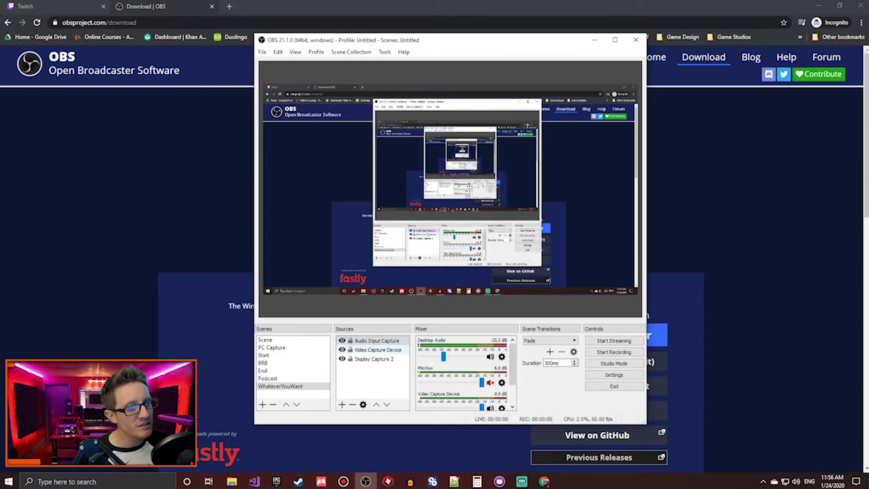
pyautogui.click(374, 359)
pyautogui.moveTo(269, 84)
pyautogui.mouseDown()
pyautogui.moveTo(340, 104)
pyautogui.moveTo(269, 68)
pyautogui.moveTo(270, 85)
pyautogui.mouseUp()
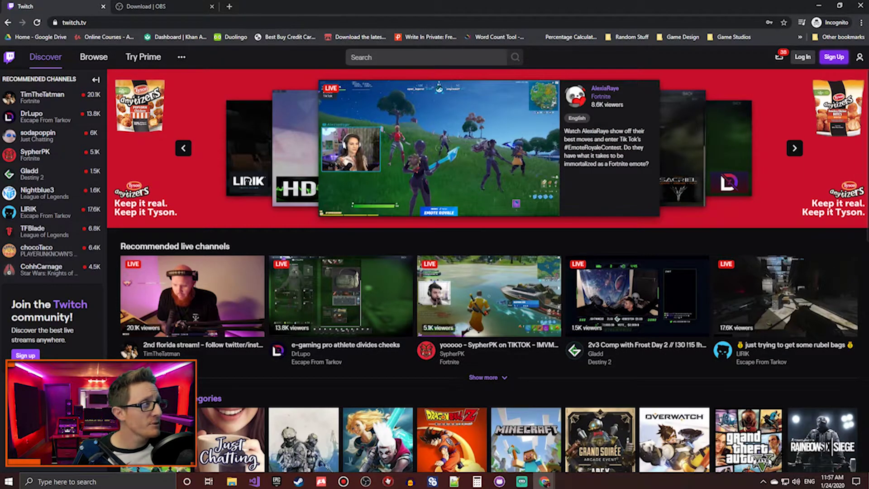
# Dismiss the Twitch sign-up form and switch to the Chrome window with the logged-in channel.
pyautogui.click(834, 56)
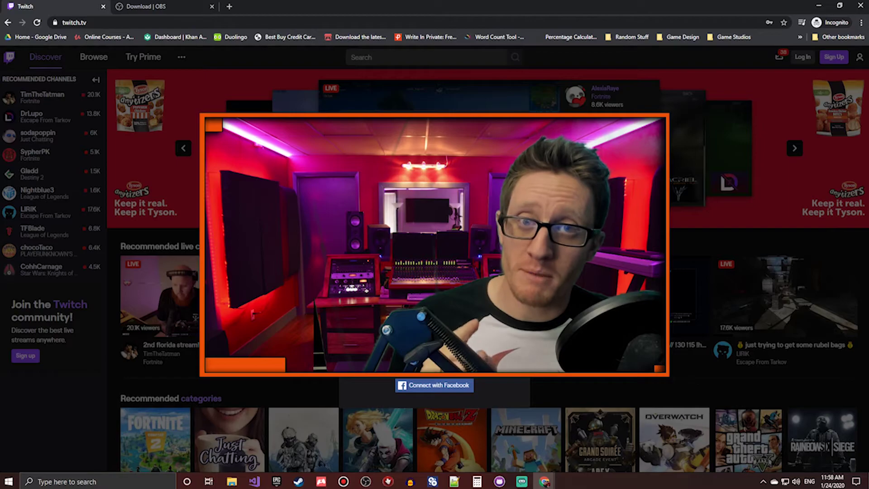
pyautogui.press('Escape')
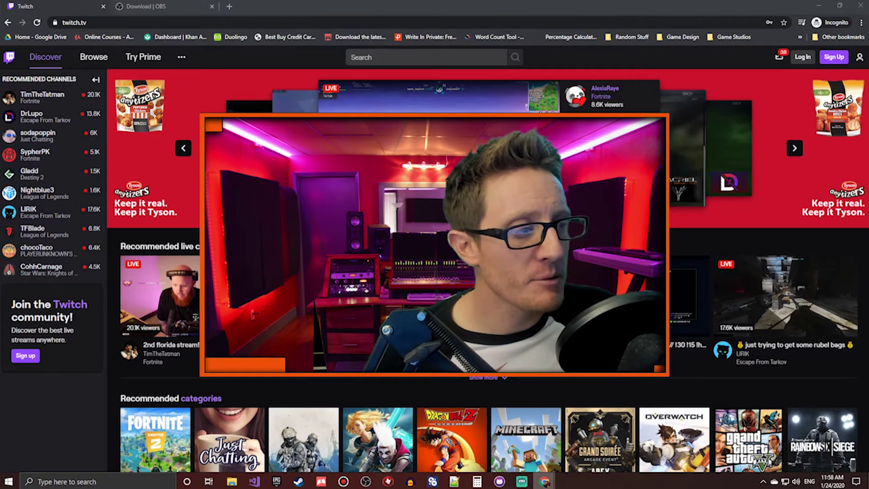
pyautogui.moveTo(544, 481)
pyautogui.click(619, 439)
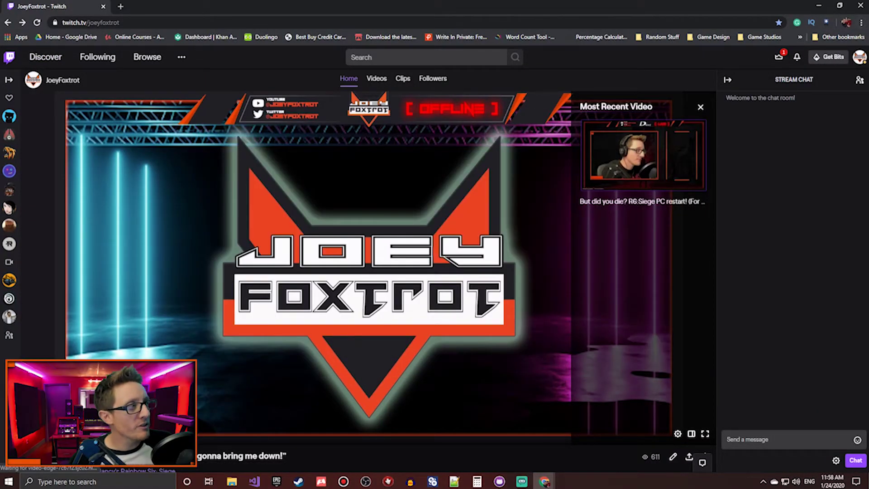
# Open Twitch's Channel and Videos settings showing the Primary Stream key.
pyautogui.click(859, 57)
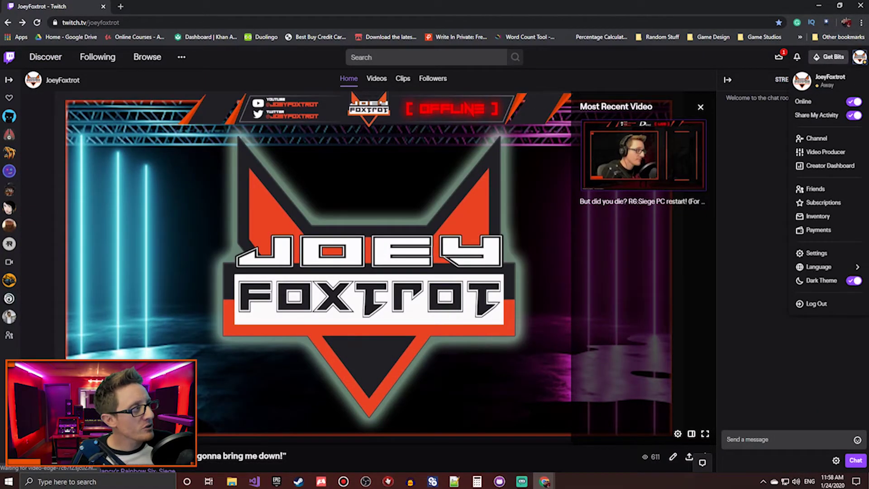
pyautogui.click(817, 253)
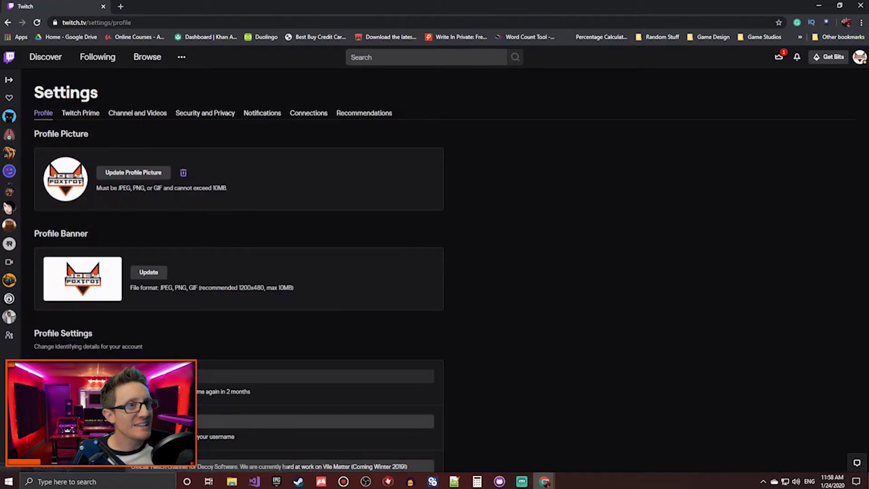
pyautogui.click(137, 113)
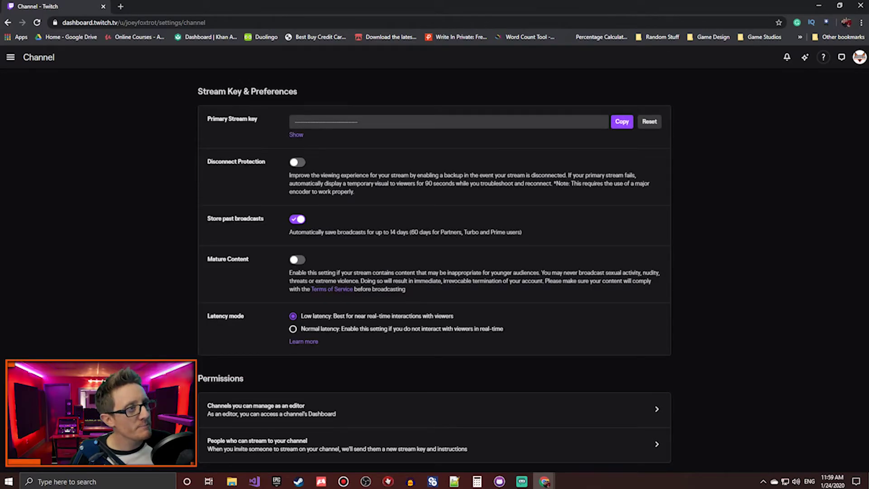
# In OBS Settings, check the Stream page uses Twitch with the stream key filled in.
pyautogui.click(366, 481)
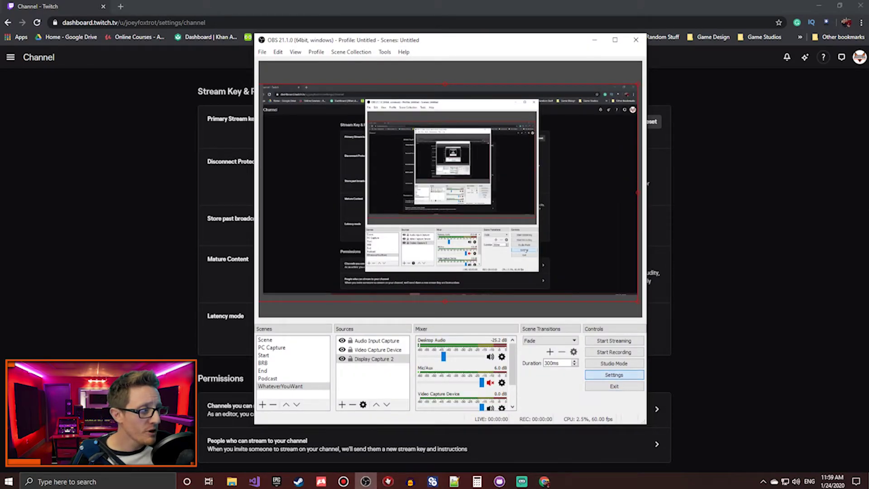
pyautogui.click(614, 374)
pyautogui.click(267, 107)
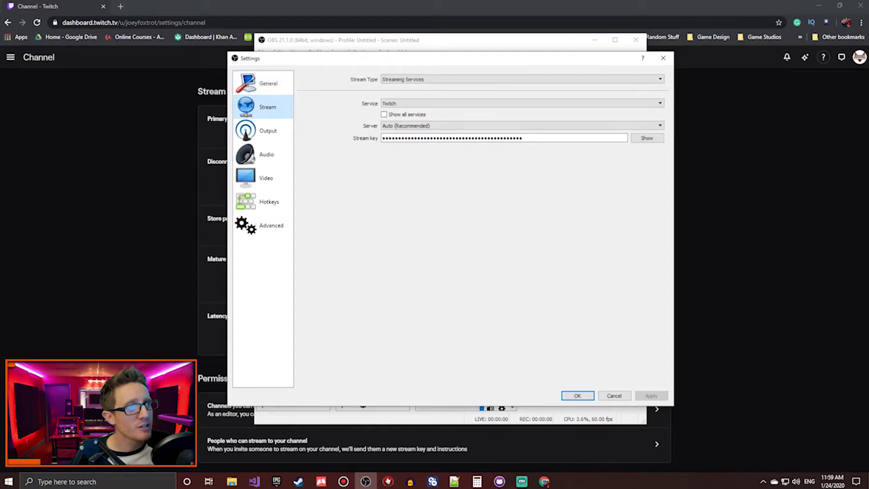
pyautogui.click(453, 104)
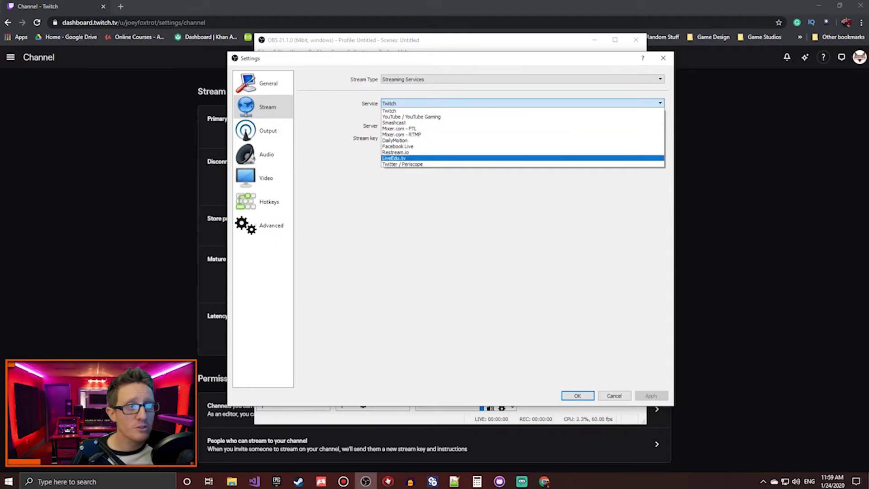
pyautogui.press('Escape')
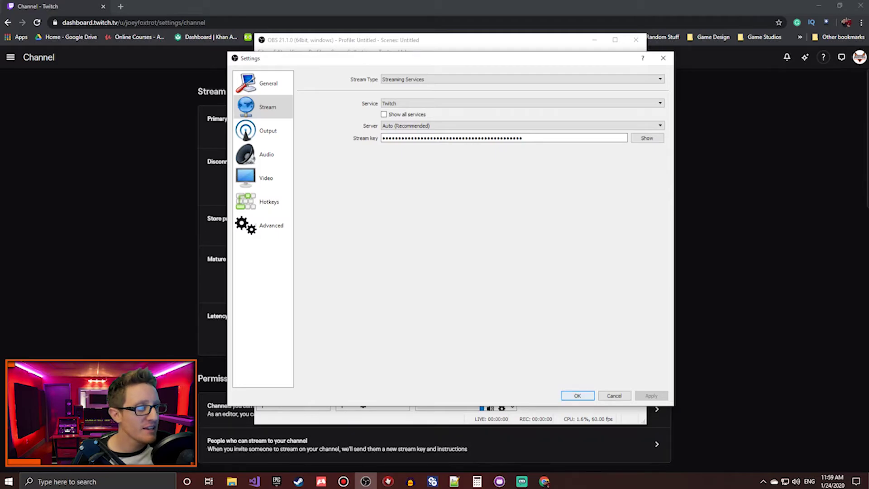
pyautogui.press('Return')
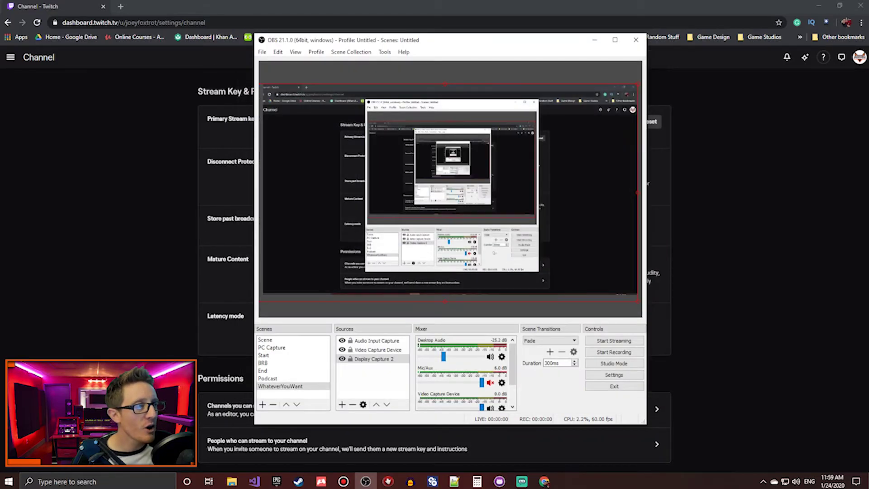